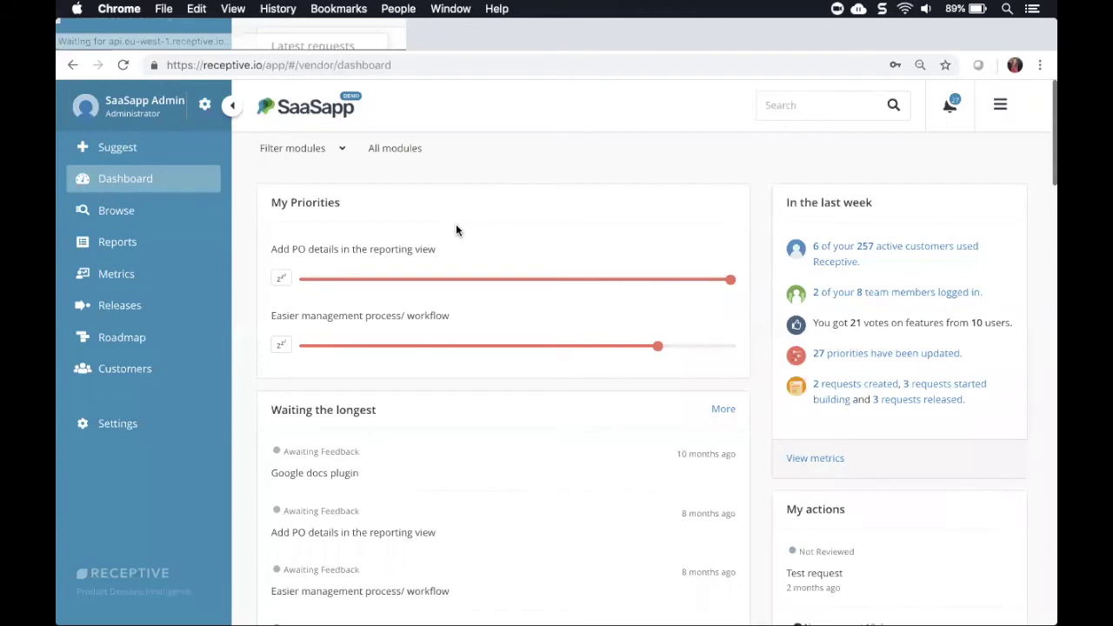
Open the form for submitting a request and look over its summary, problem and solution fields.
left_click(162, 147)
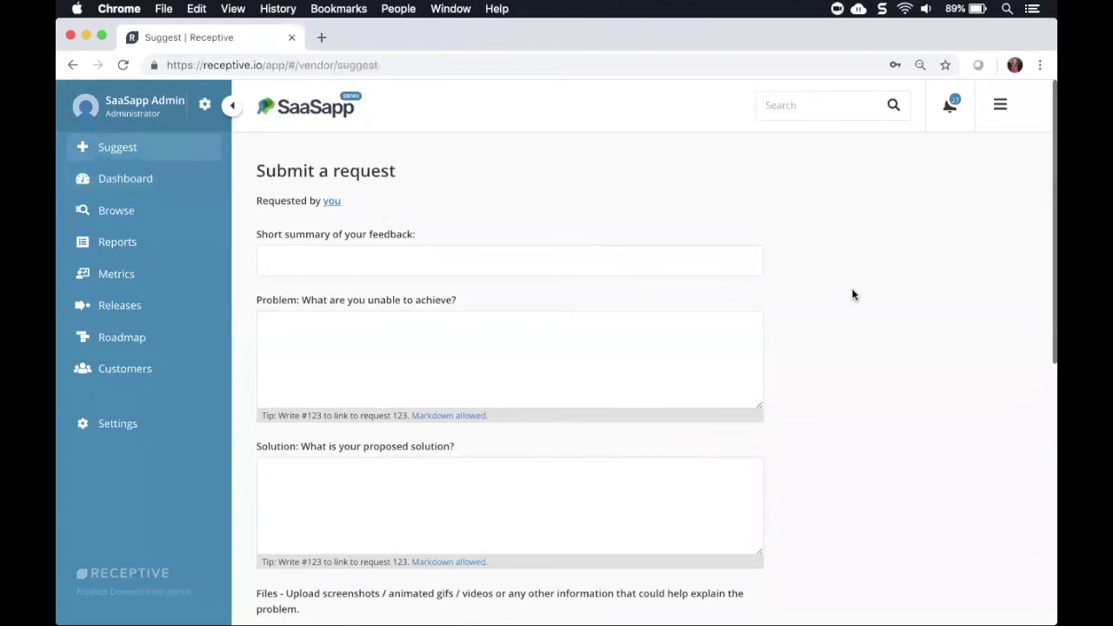
scroll(852, 294, "down", 2)
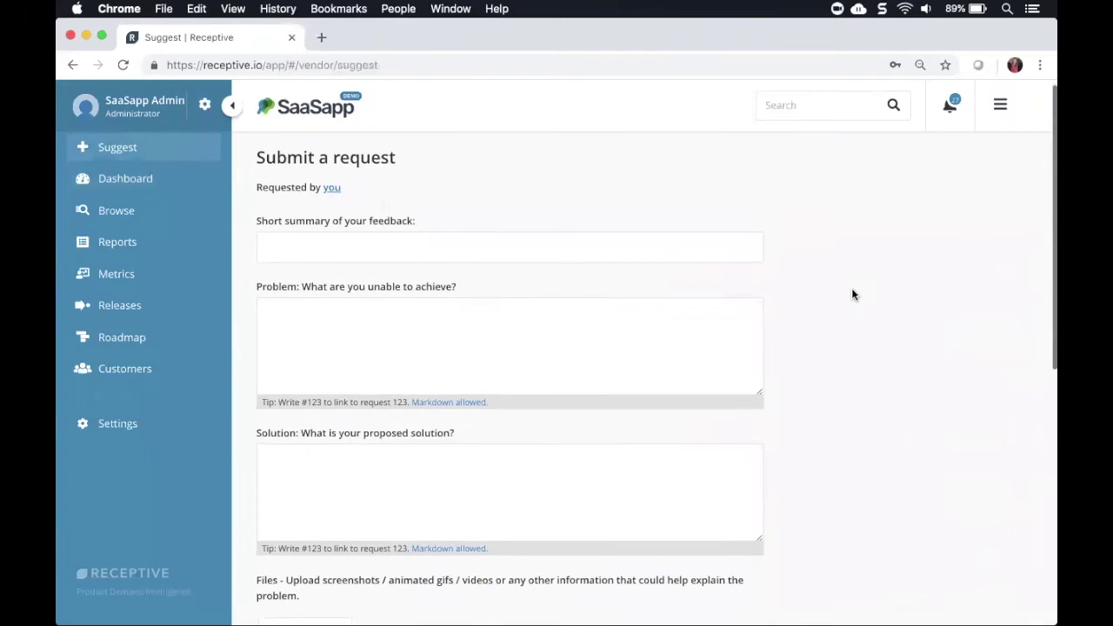
scroll(853, 294, "up", 3)
scroll(852, 294, "up", 2)
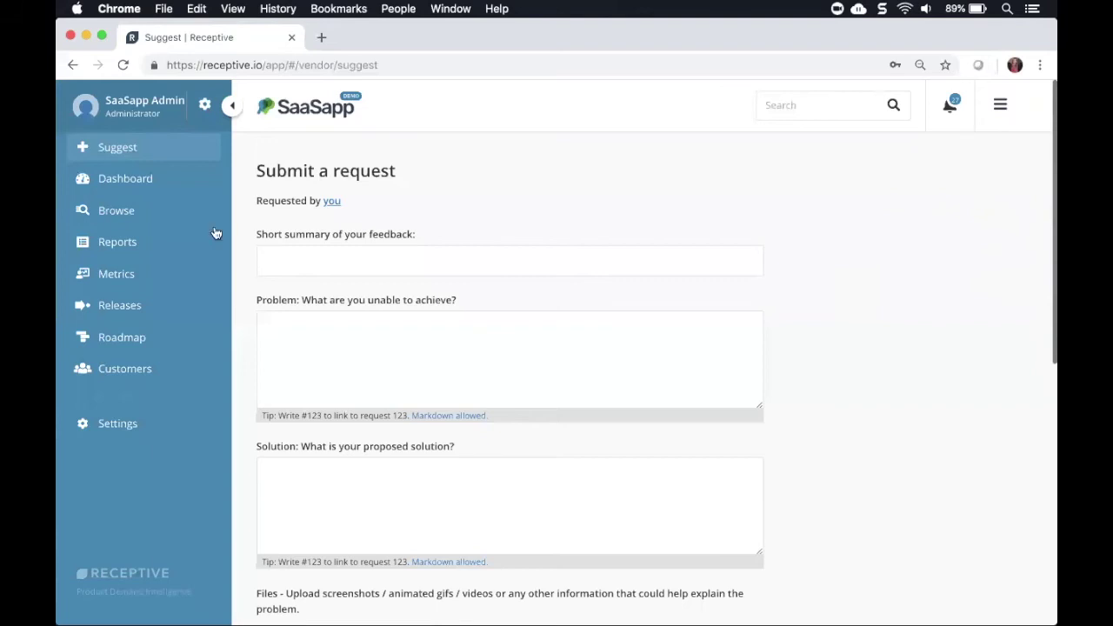
View the "Add PO details in the reporting view" request from the vendor dashboard and "Ability to search by activity" from the user dashboard.
left_click(163, 182)
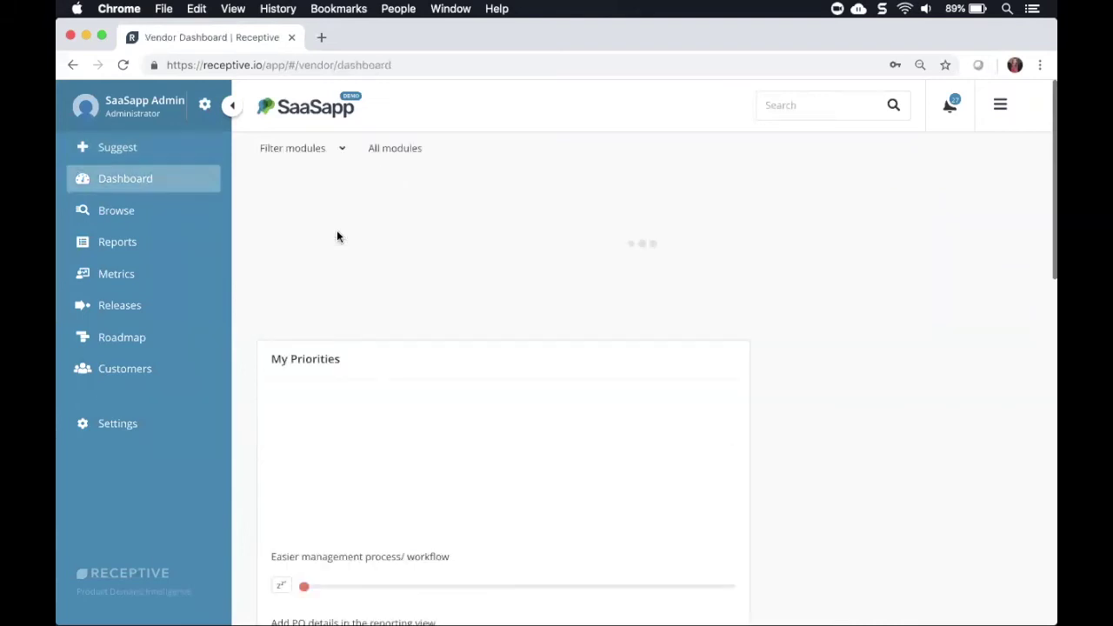
left_click(368, 253)
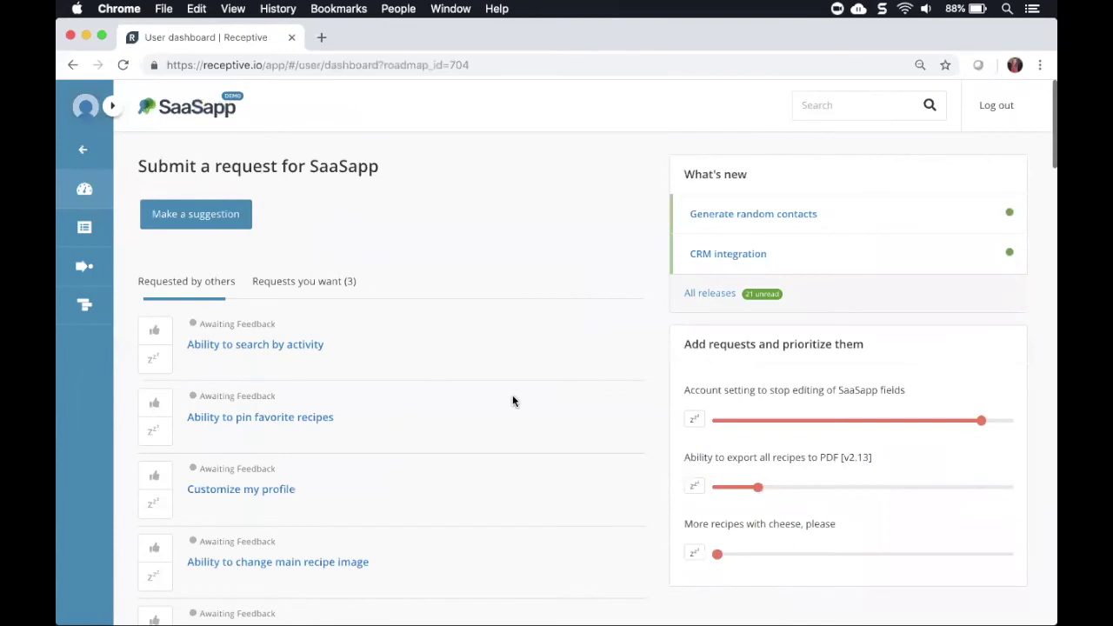
left_click(291, 344)
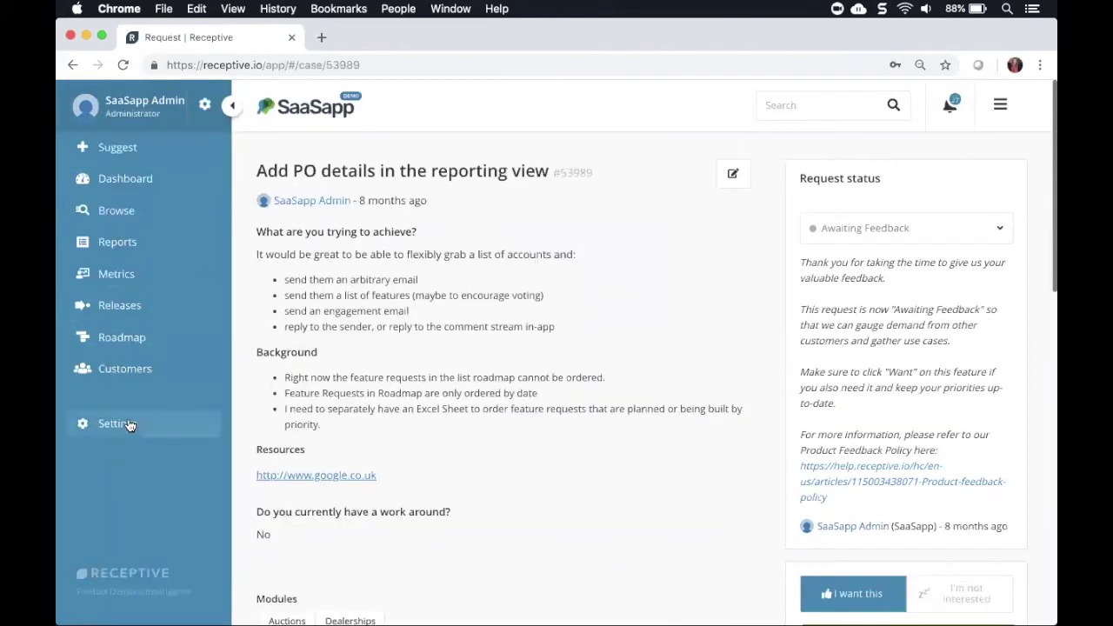
Review the customer visibility and request moderation options in the settings, and return to the dashboard.
left_click(128, 423)
scroll(386, 442, "down", 5)
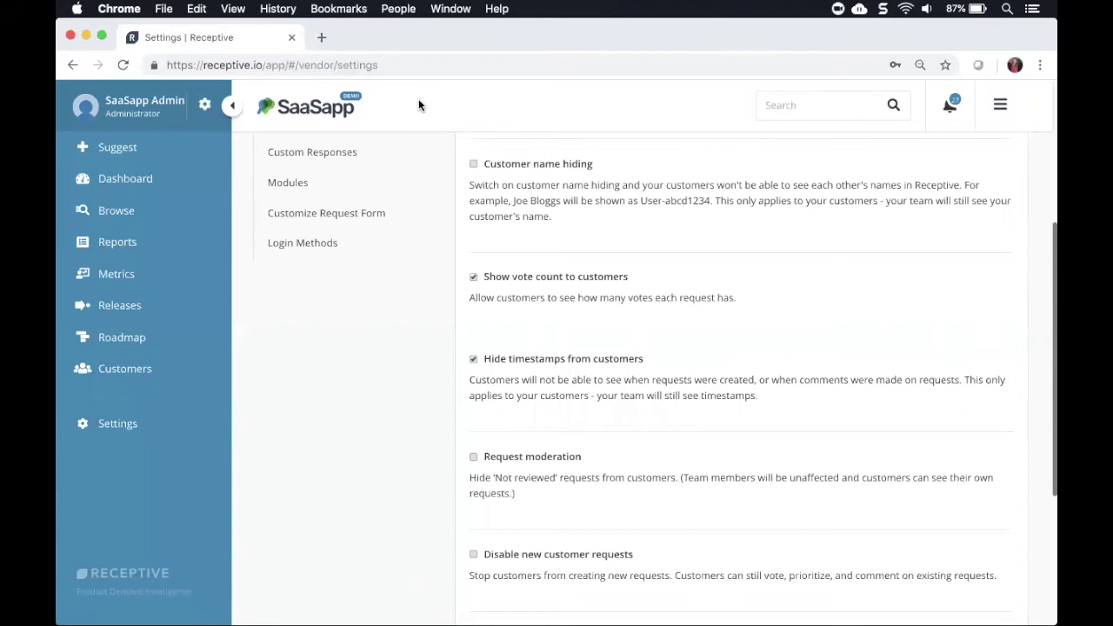
left_click(97, 179)
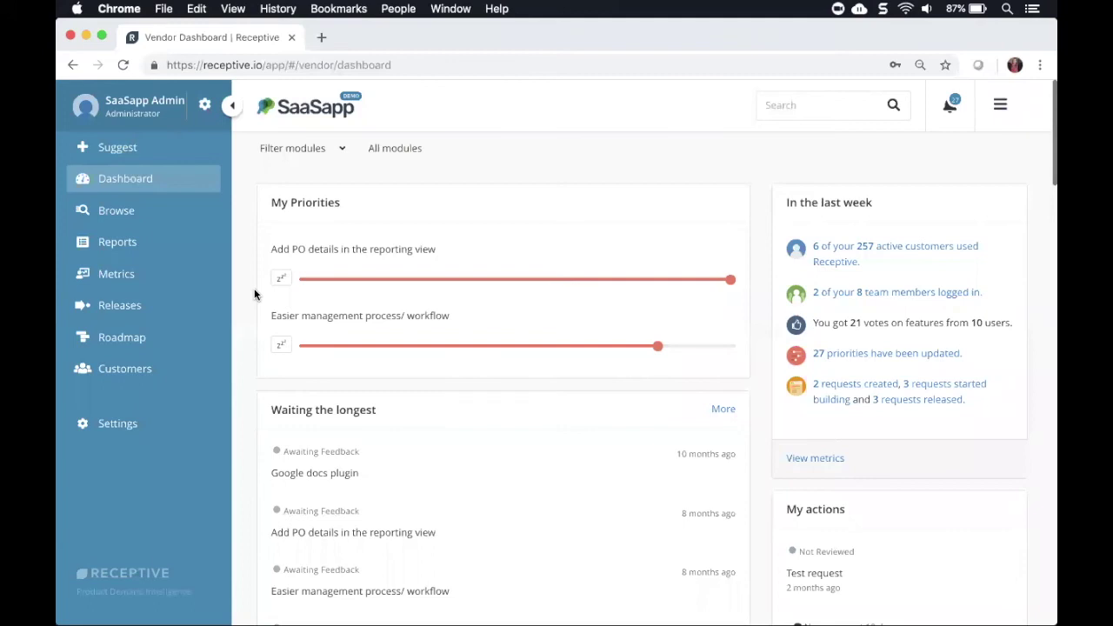
Switch to the Keynote presentation, play the slideshow from "Don't read ALL the books!" and advance to the following slide.
key("super+Tab")
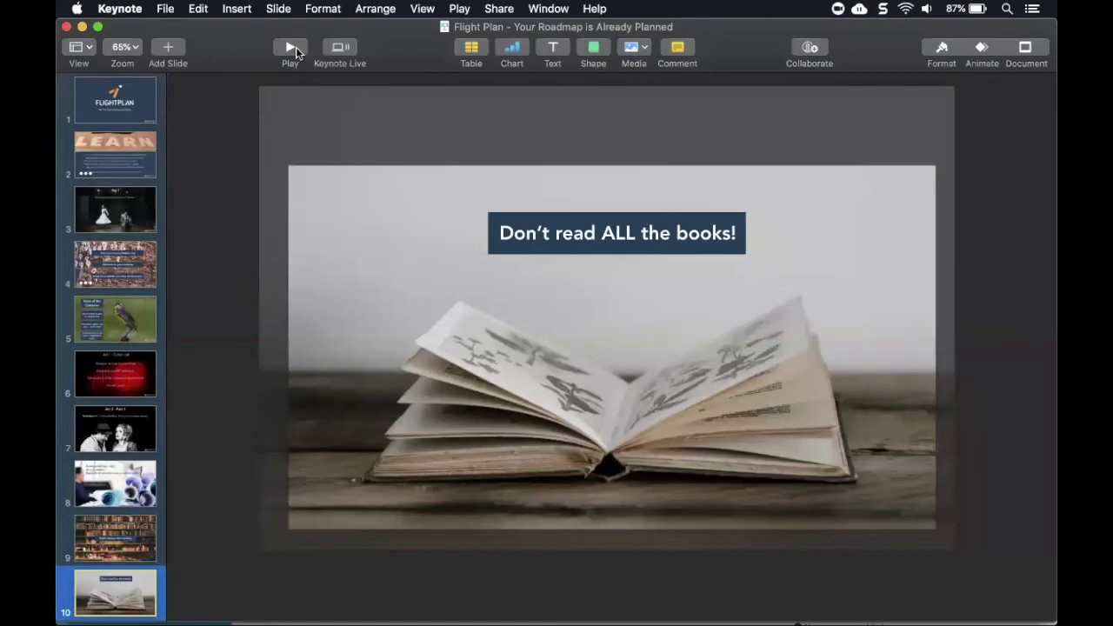
left_click(296, 49)
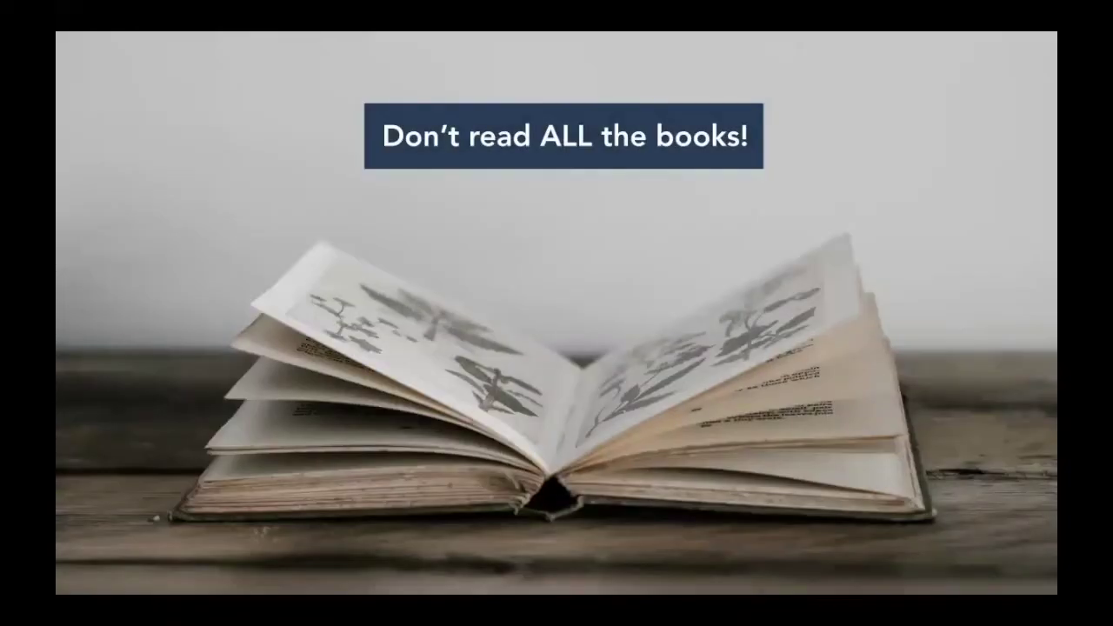
key("Right")
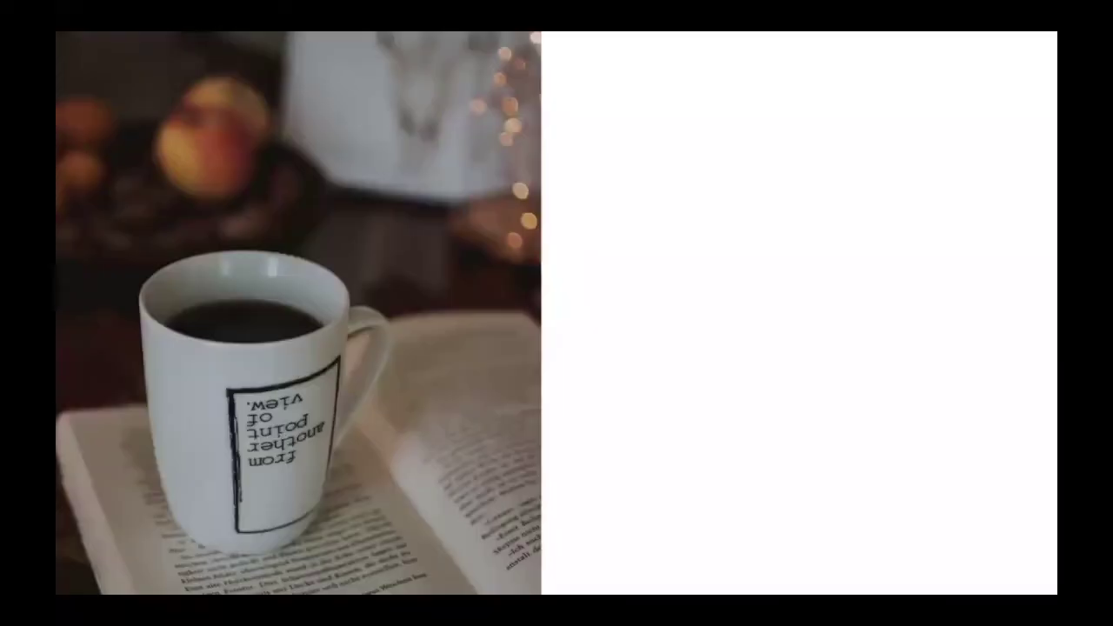
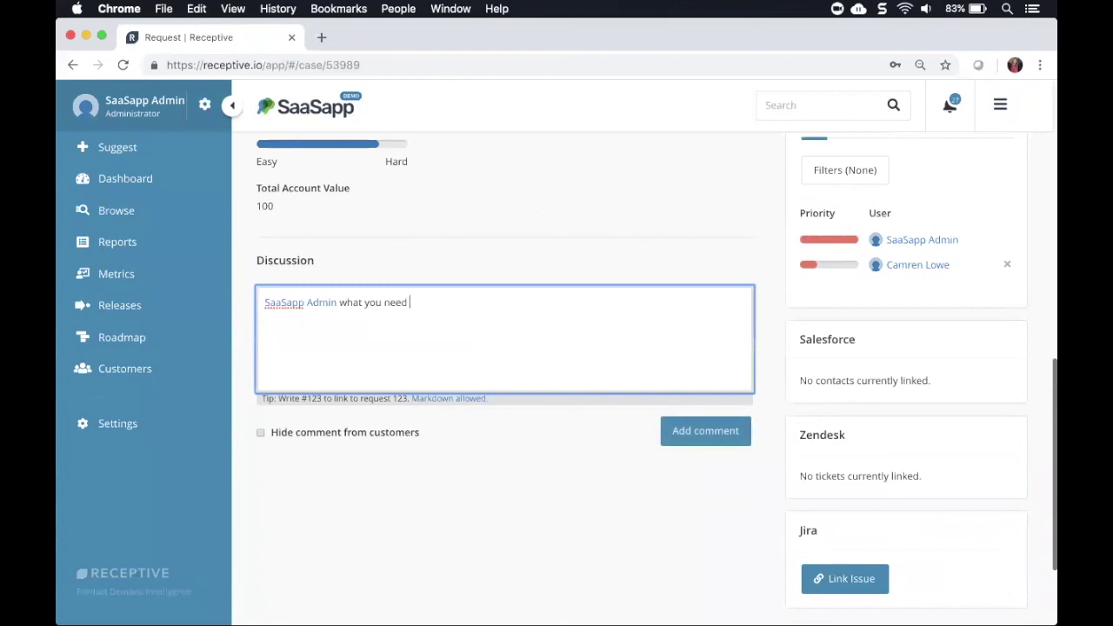
Post the comment "what you need to know" mentioning SaaSapp Admin on the request, and review it in the discussion.
left_click(686, 434)
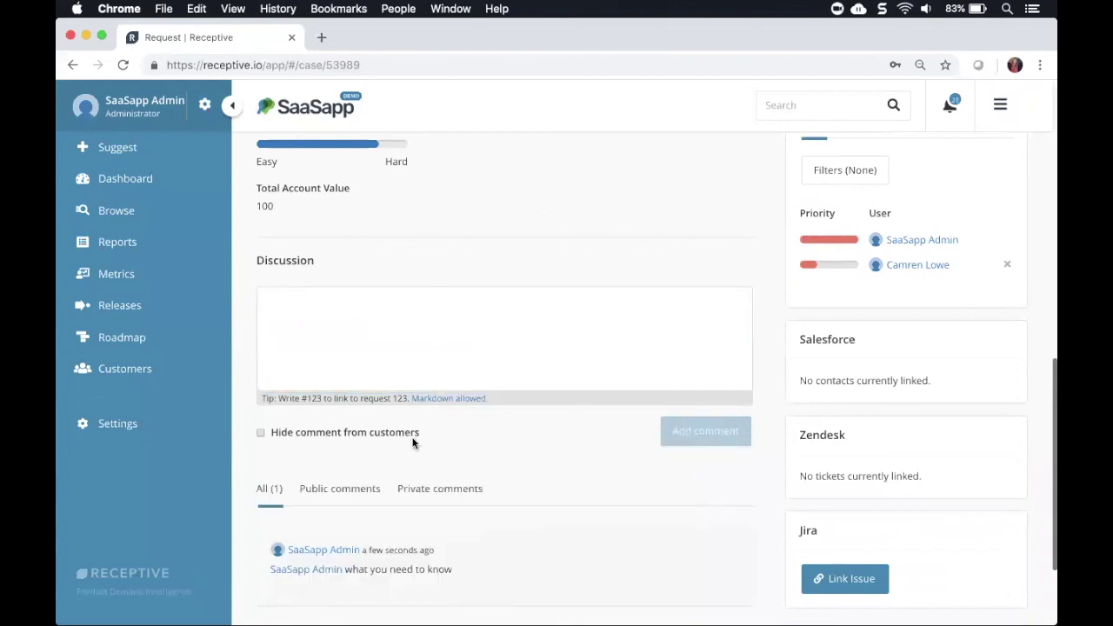
scroll(412, 442, "up", 1)
scroll(412, 441, "down", 3)
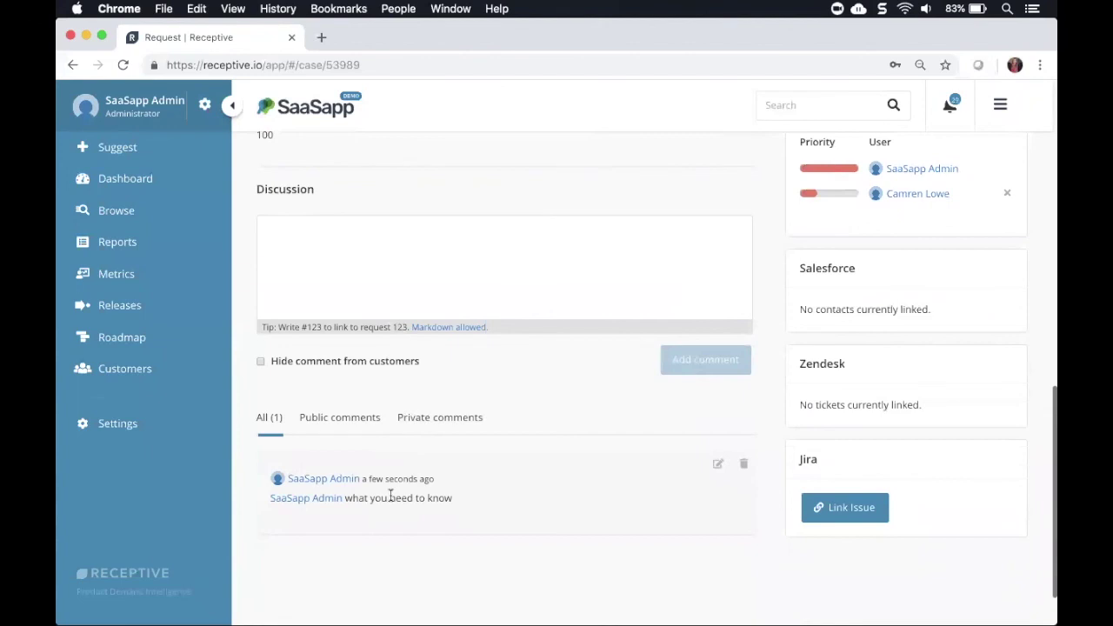
scroll(521, 456, "up", 1)
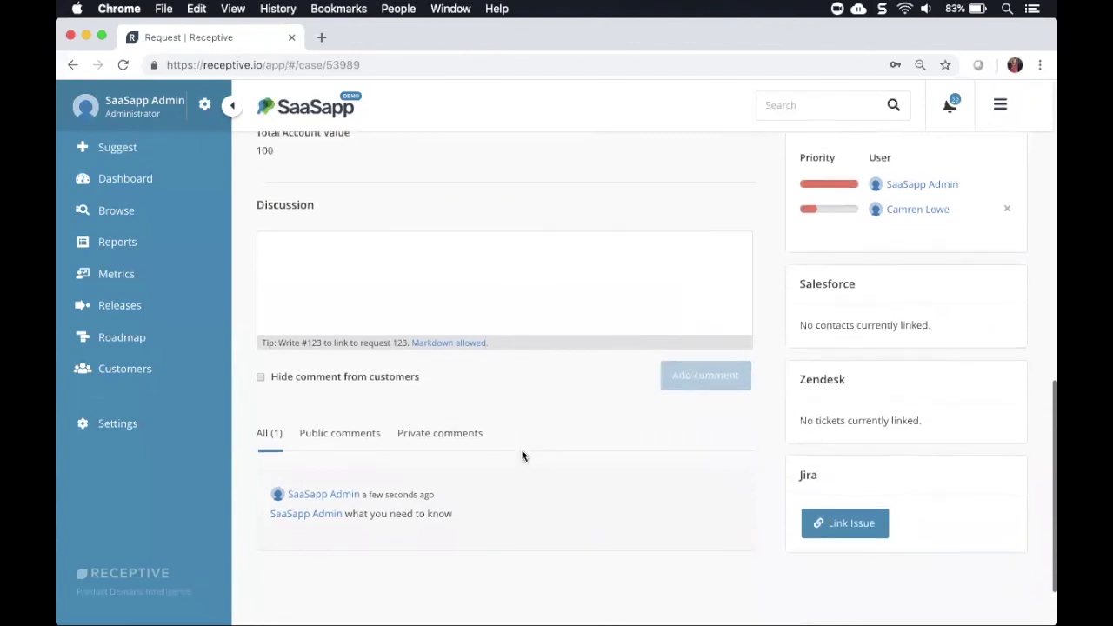
scroll(522, 455, "down", 1)
scroll(522, 455, "up", 1)
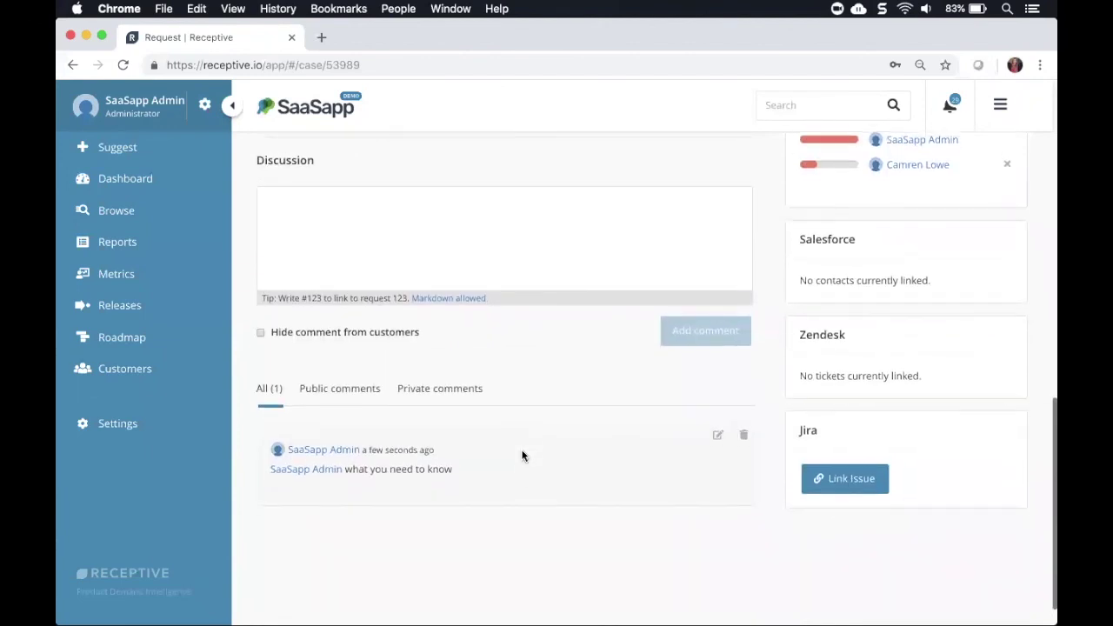
scroll(522, 456, "up", 4)
scroll(521, 456, "up", 6)
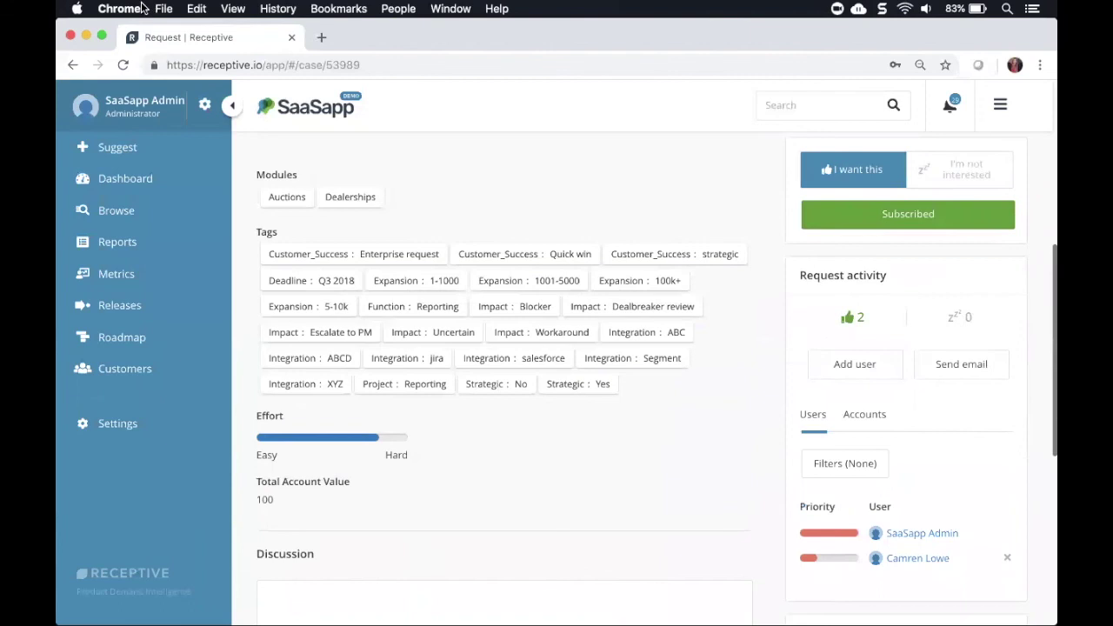
In the SaaSapp Admin profile's email settings, turn on Comments notifications and turn off Release Reports.
key("F11")
key("F11")
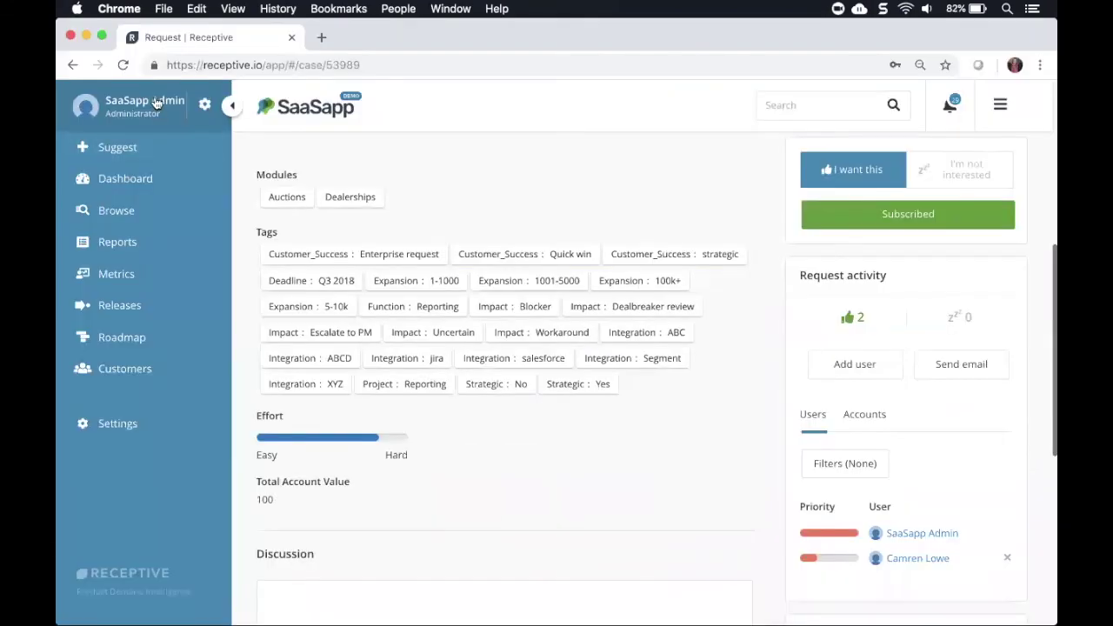
left_click(156, 103)
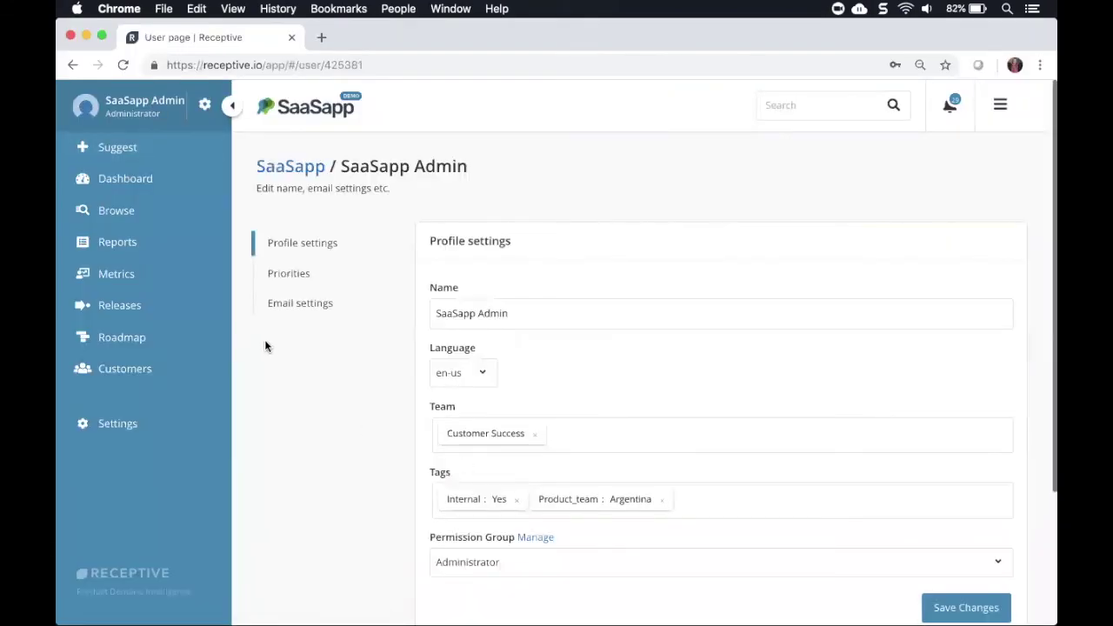
left_click(319, 302)
scroll(318, 302, "down", 3)
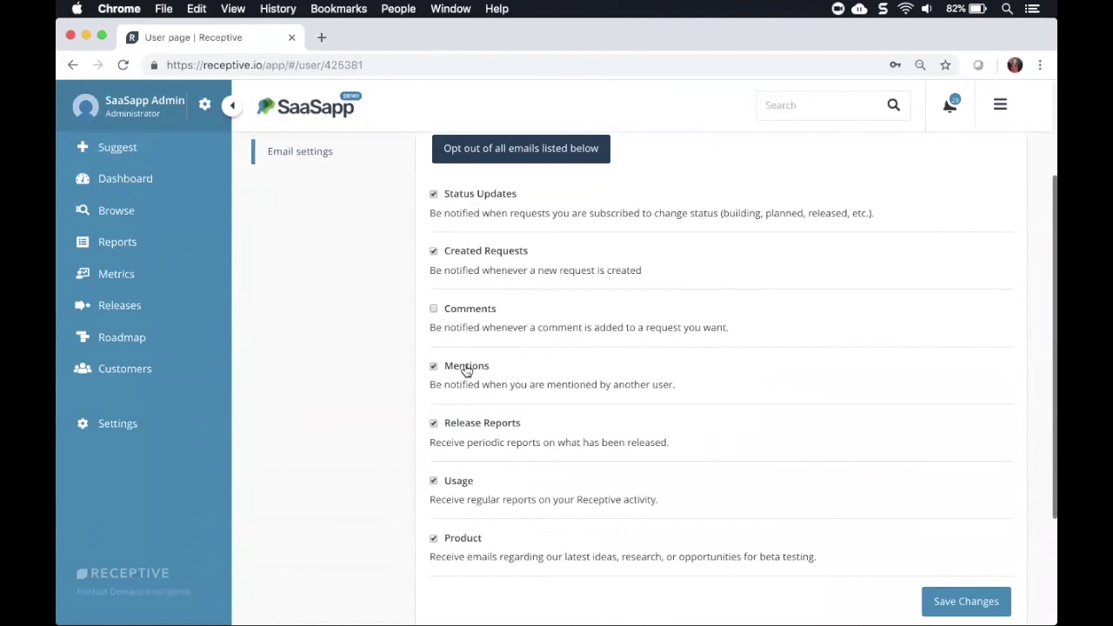
left_click(456, 311)
scroll(407, 327, "up", 4)
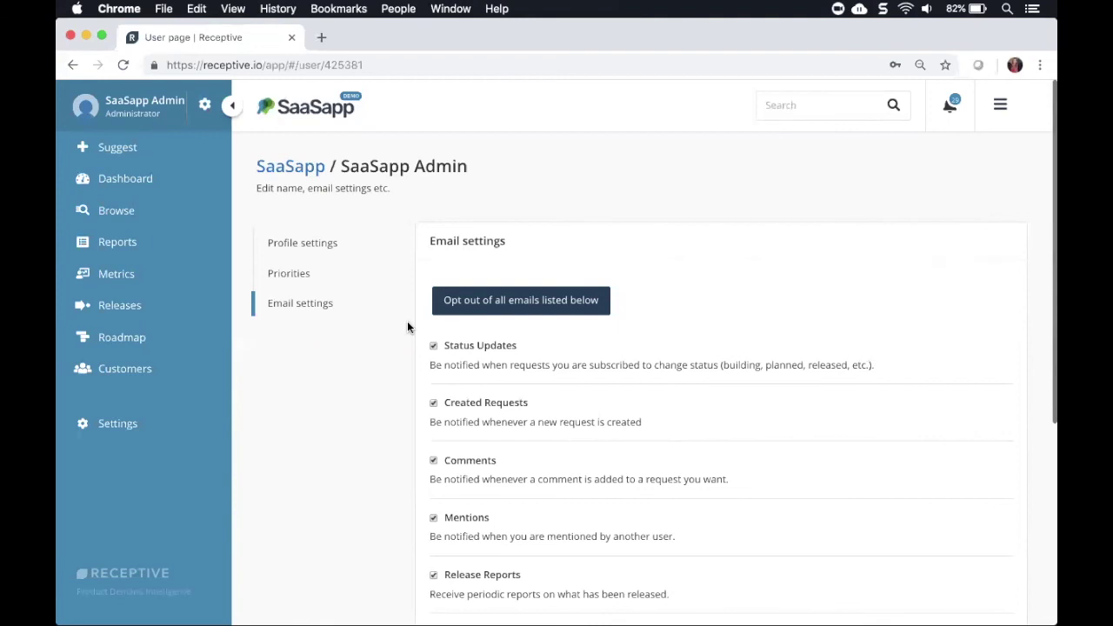
left_click(591, 591)
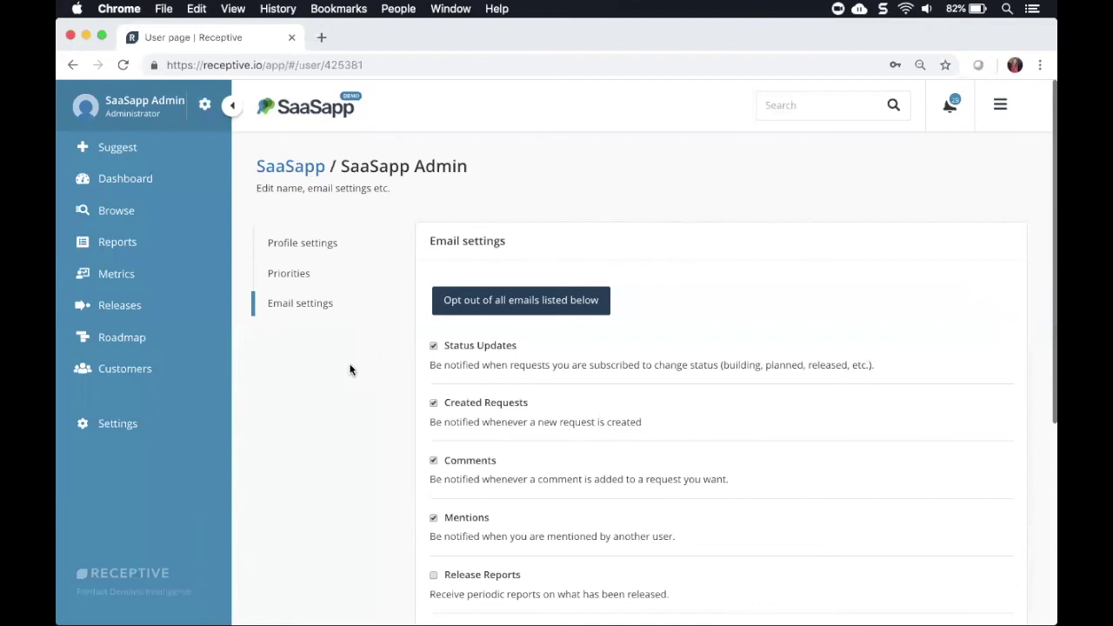
Open the "Add PO details in the reporting view" request, preview the Awaiting Feedback response without submitting it, and look over the status options.
left_click(125, 179)
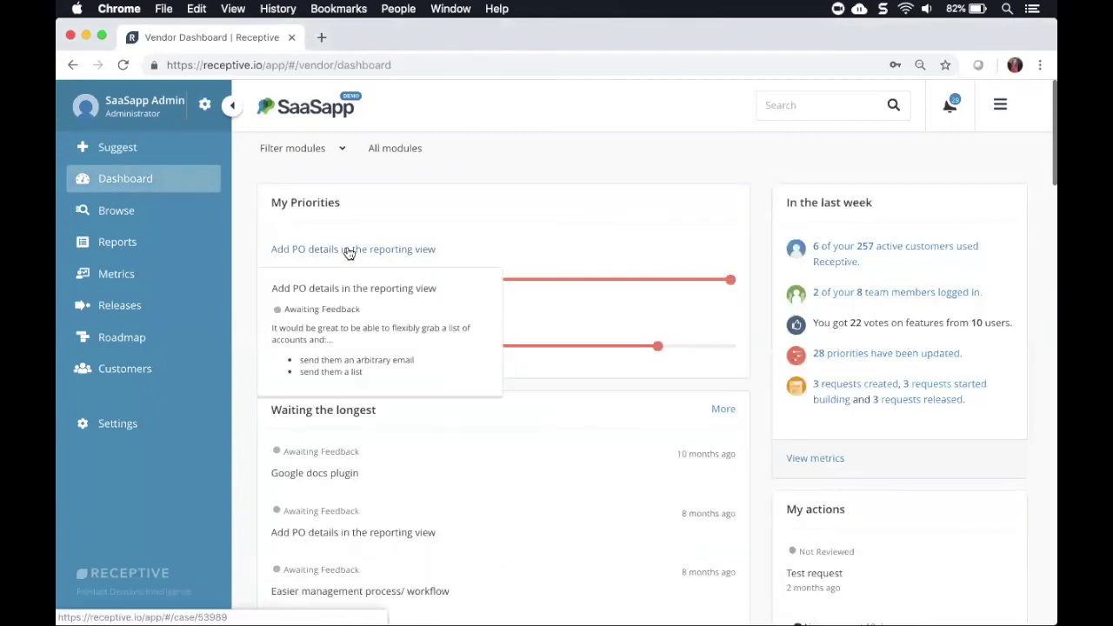
left_click(348, 248)
left_click(882, 231)
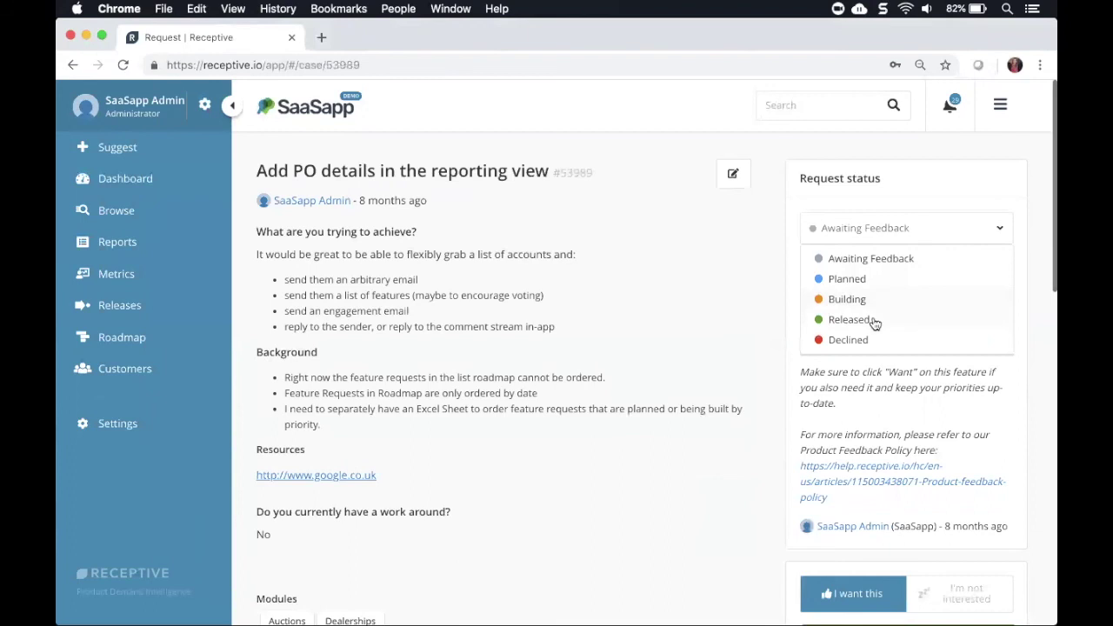
left_click(874, 259)
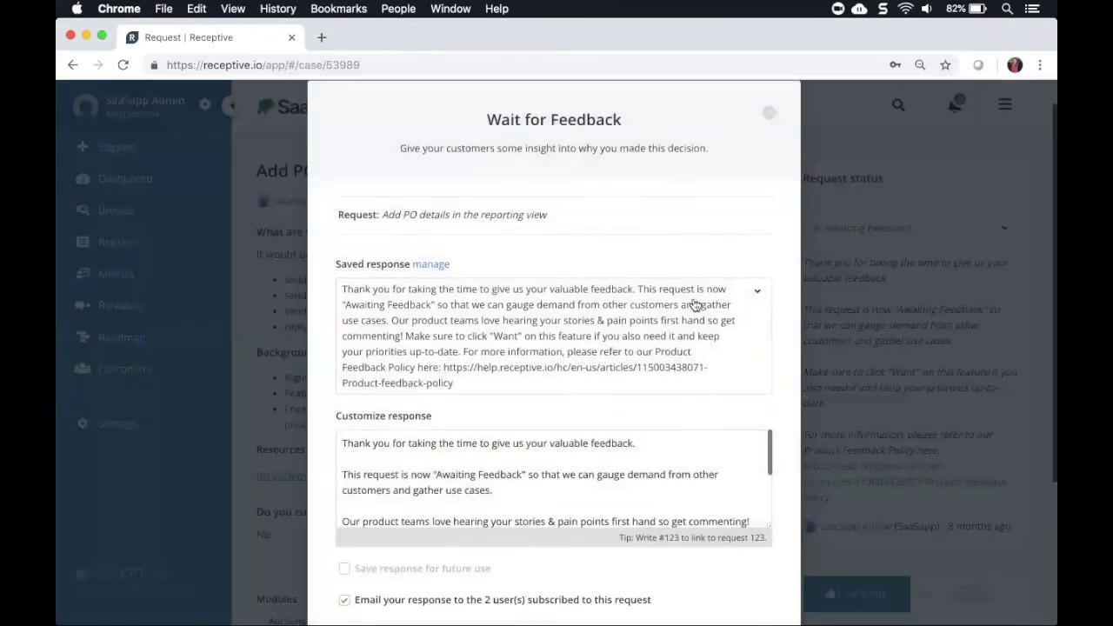
left_click(769, 117)
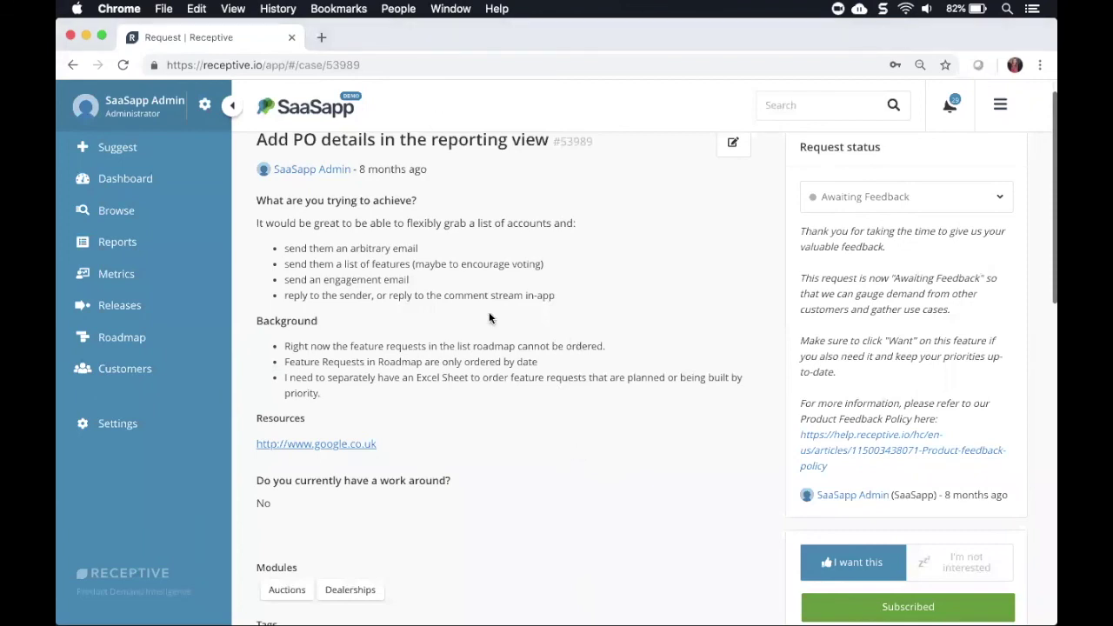
scroll(496, 305, "up", 1)
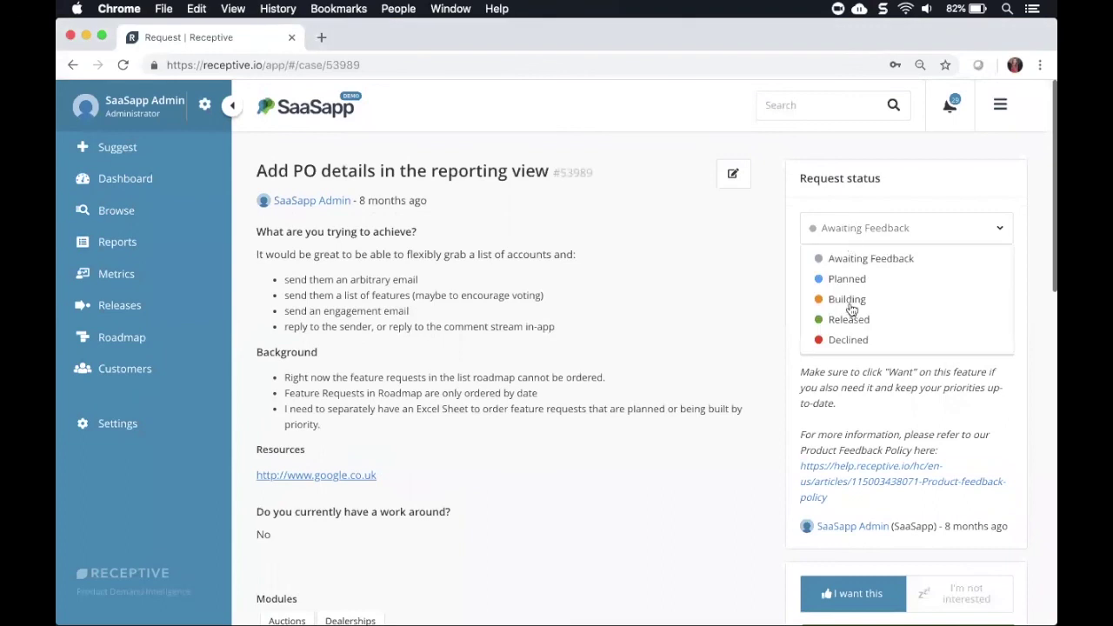
left_click(759, 221)
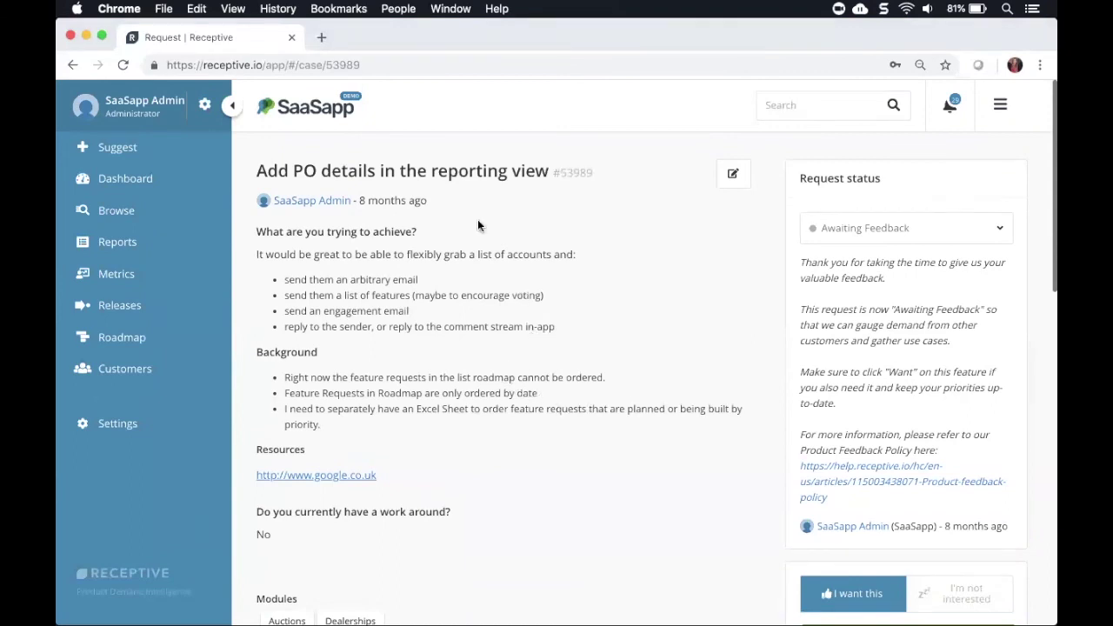
Return to the vendor dashboard, switch to the Keynote presentation and play the slideshow from slide 16.
left_click(159, 180)
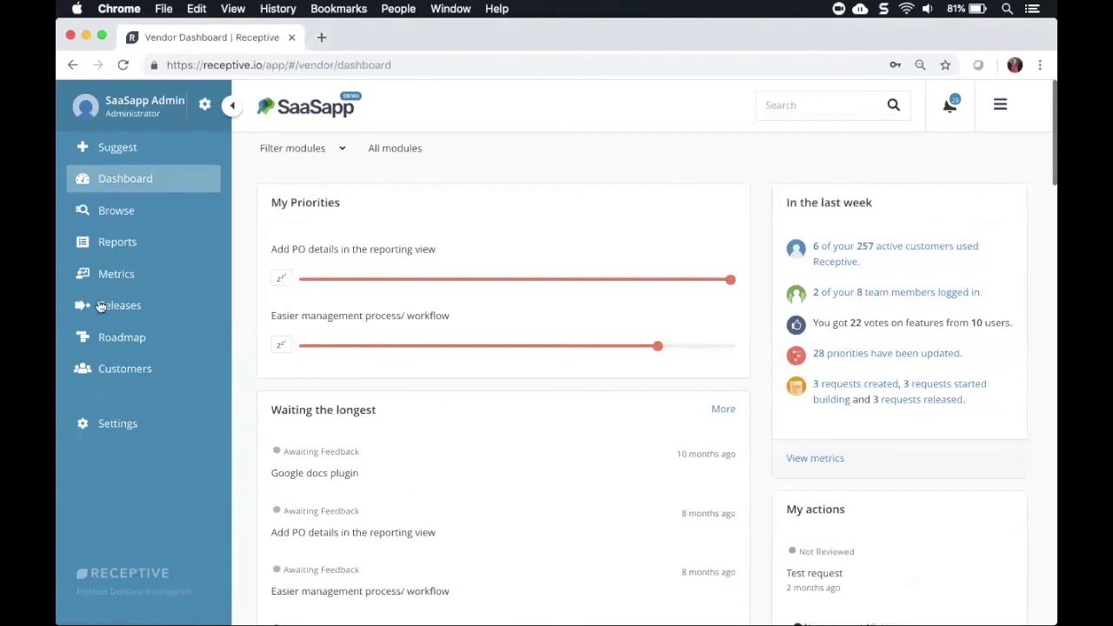
key("super+Tab")
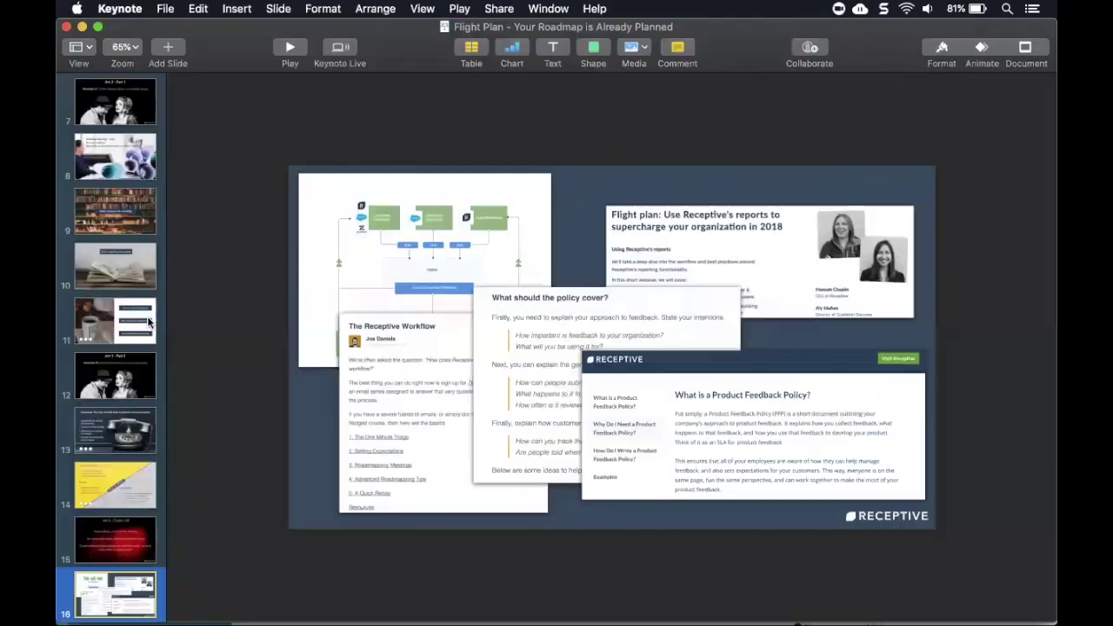
left_click(294, 48)
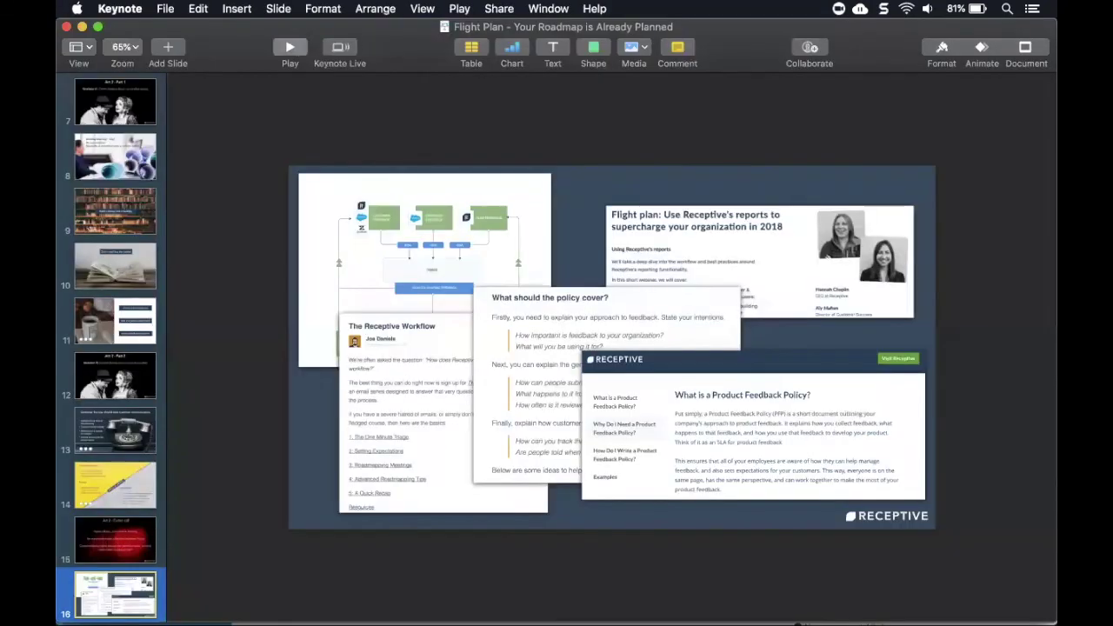